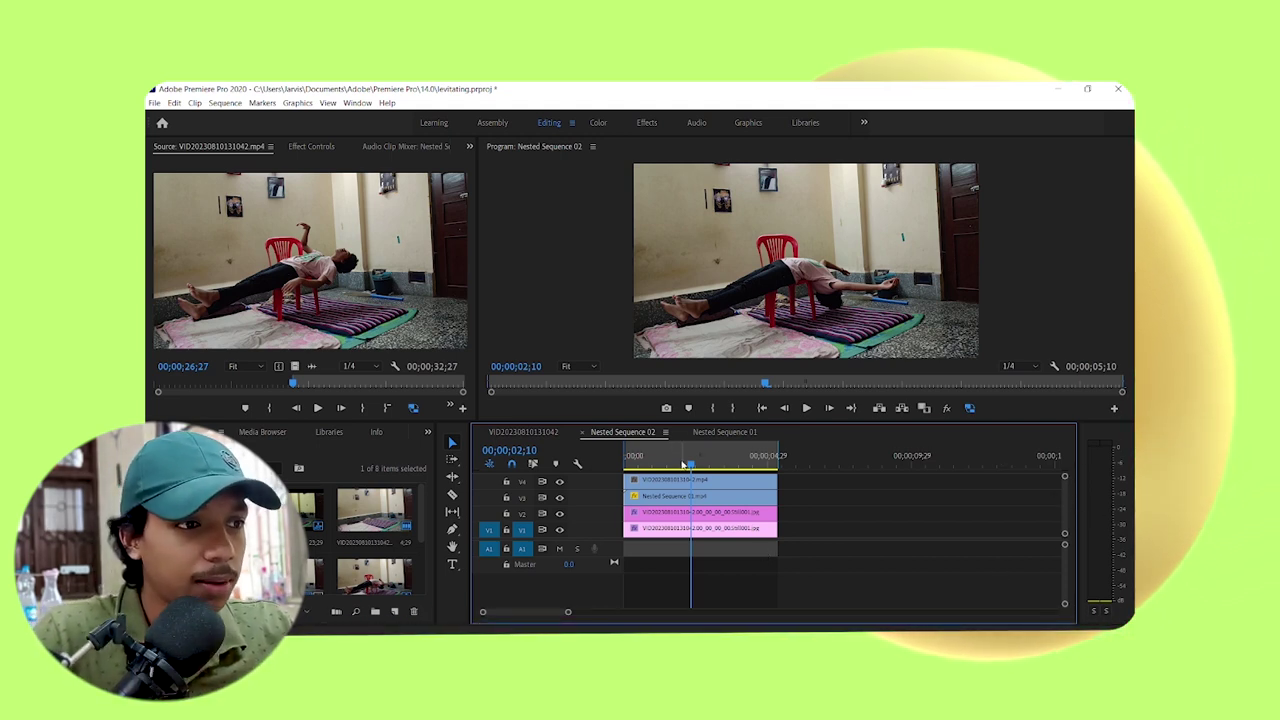
Step: Rewind to the first frame and move the V3/V4 clips back to the sequence start
{"action": "left_click_drag", "start_coordinate": [686, 466], "coordinate": [626, 458]}
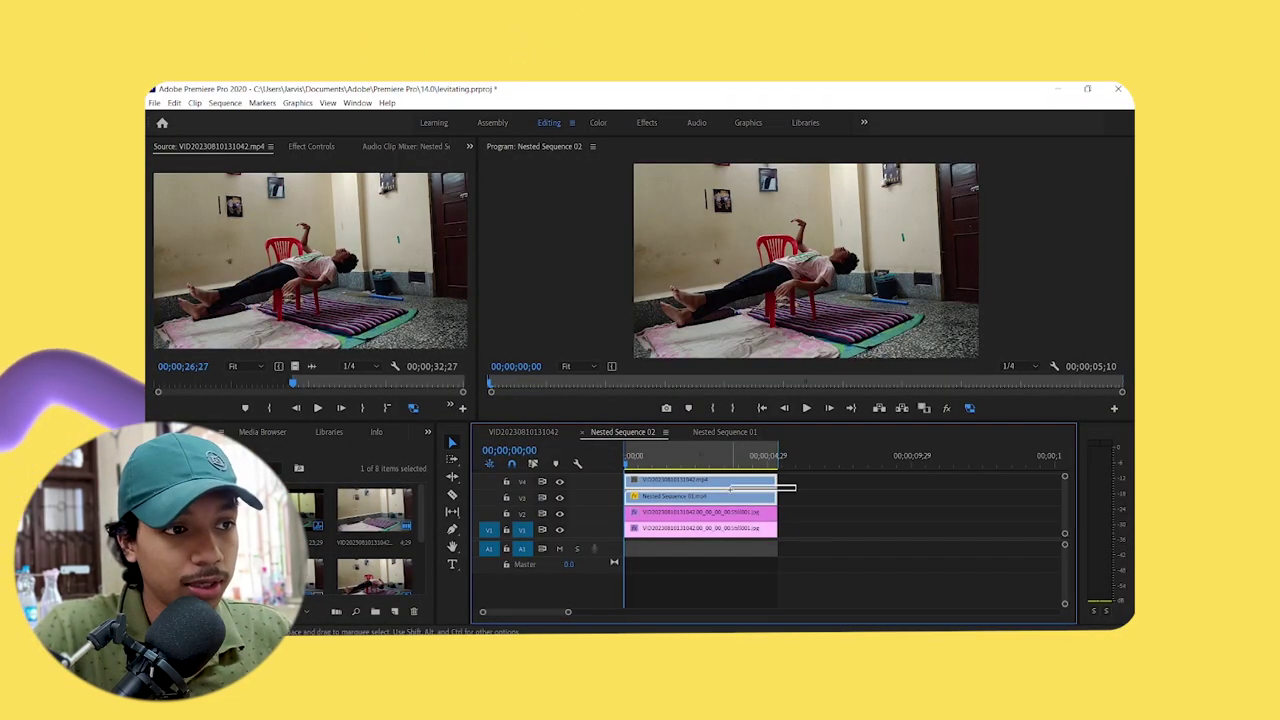
{"action": "left_click_drag", "start_coordinate": [706, 490], "coordinate": [862, 490]}
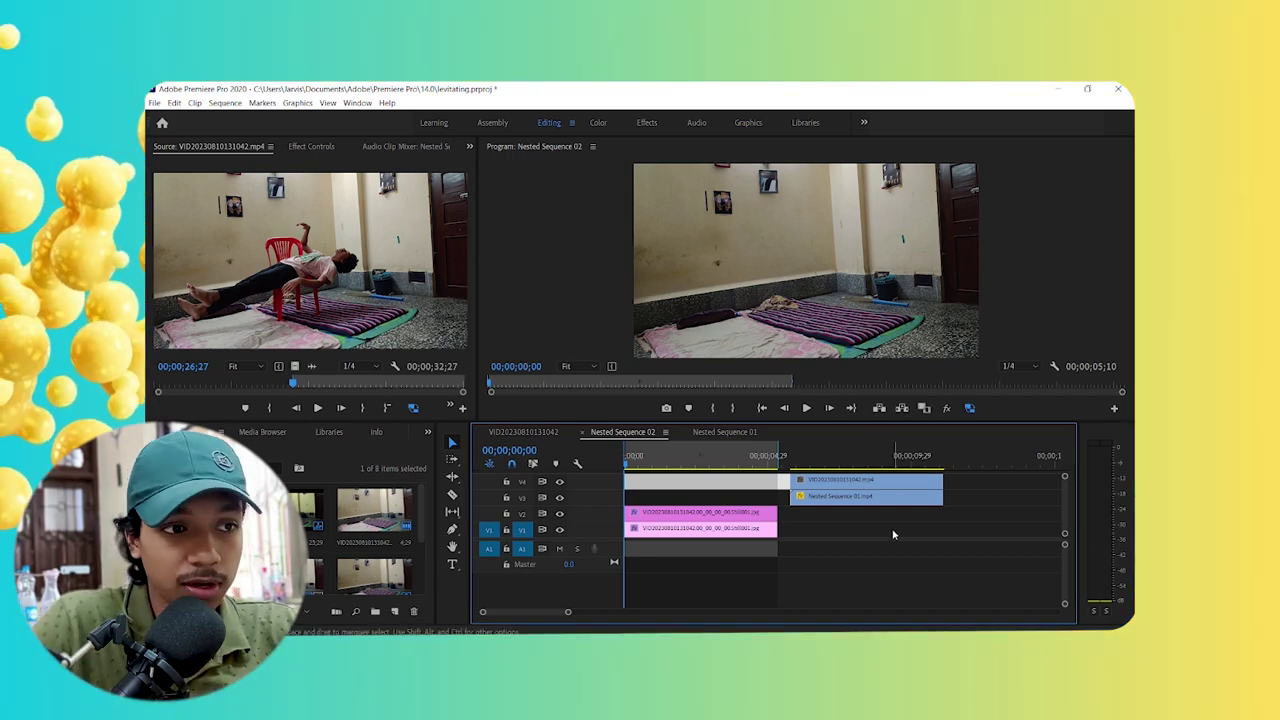
{"action": "left_click", "coordinate": [884, 497]}
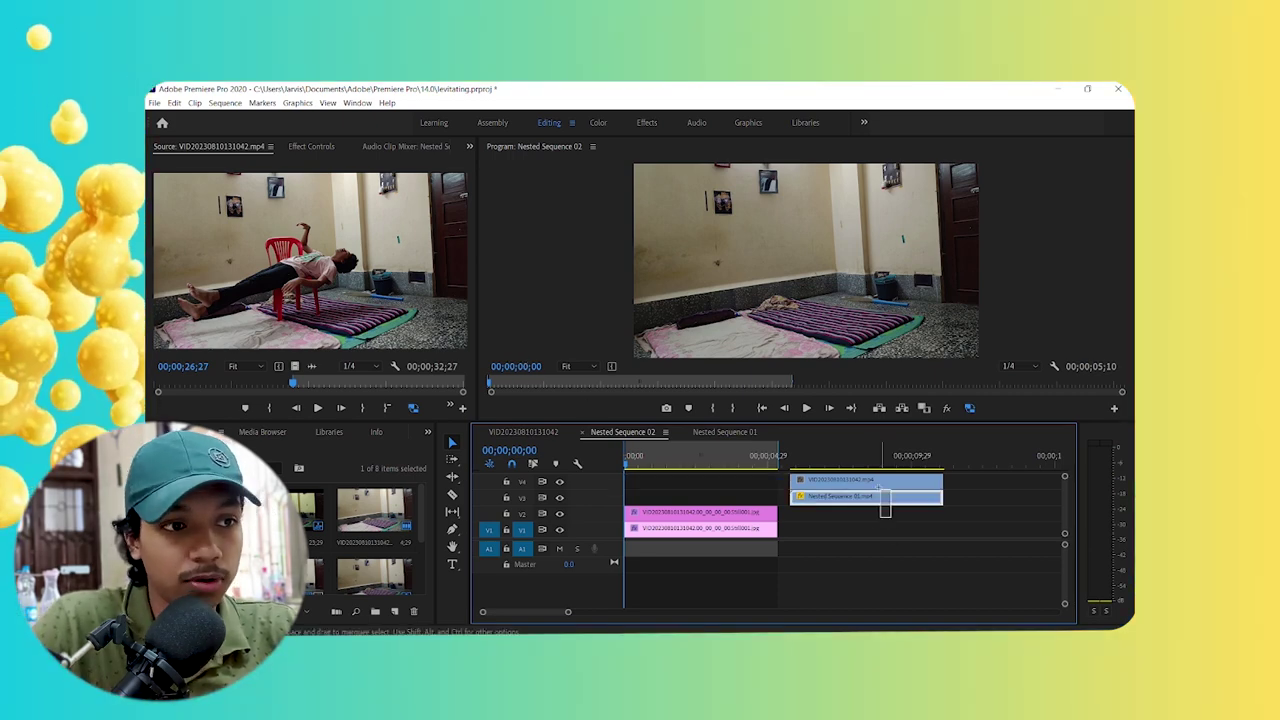
{"action": "left_click_drag", "start_coordinate": [868, 489], "coordinate": [703, 489]}
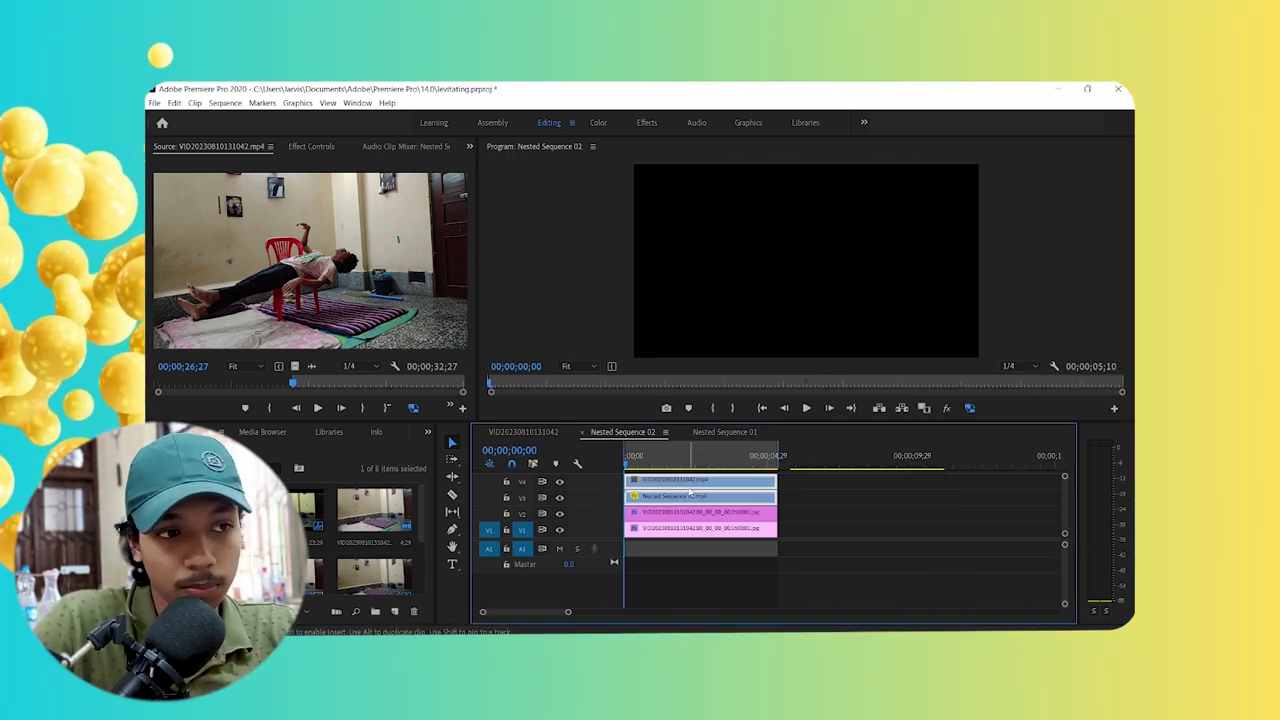
Step: Delete the original video clip from V4, leaving Nested Sequence 01 over the pink clips
{"action": "left_click", "coordinate": [816, 499]}
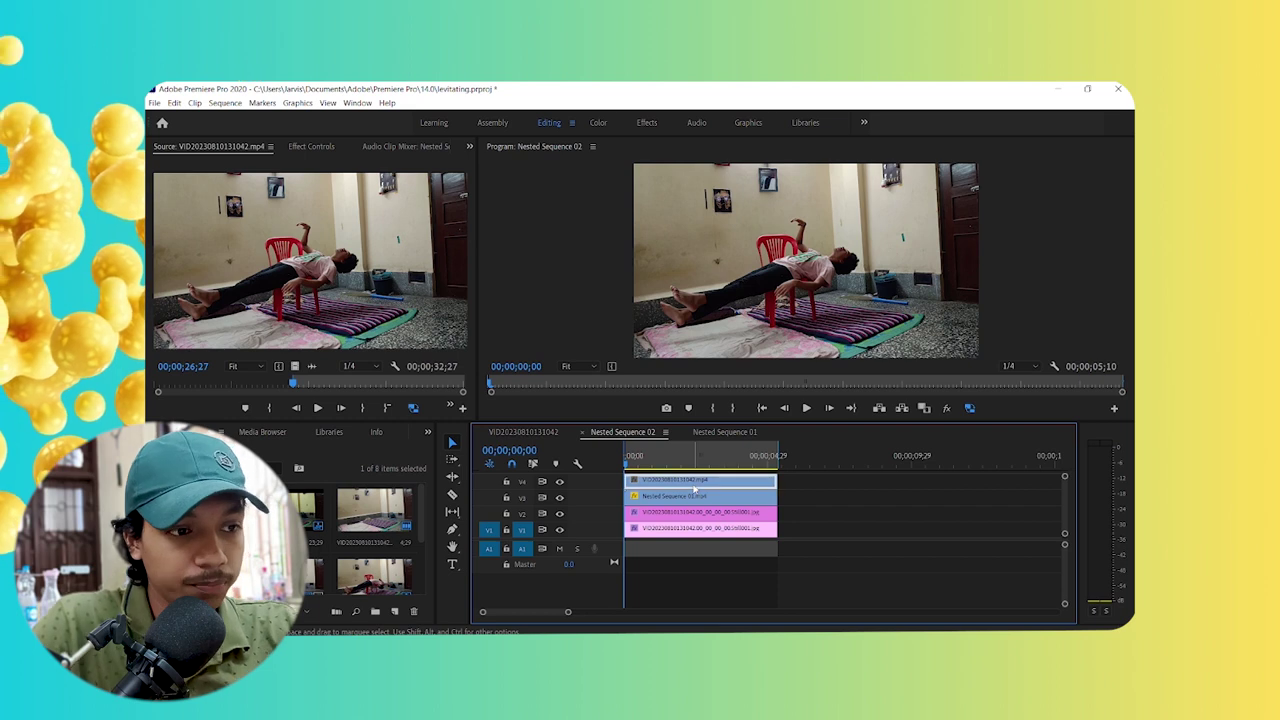
{"action": "left_click", "coordinate": [700, 481]}
{"action": "key", "text": "Delete"}
{"action": "left_click", "coordinate": [700, 497]}
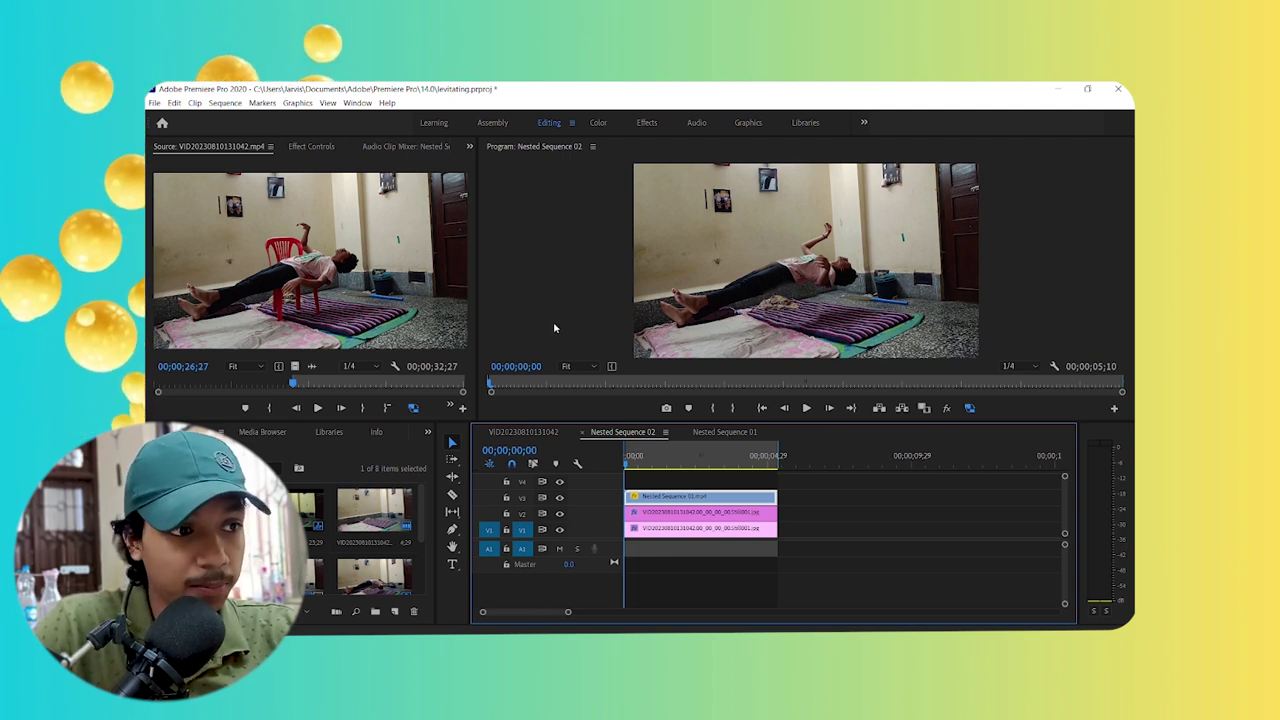
Step: Shift the Mask (1) opacity mask on Nested Sequence 01 to cover where the chair sat
{"action": "left_click", "coordinate": [714, 433]}
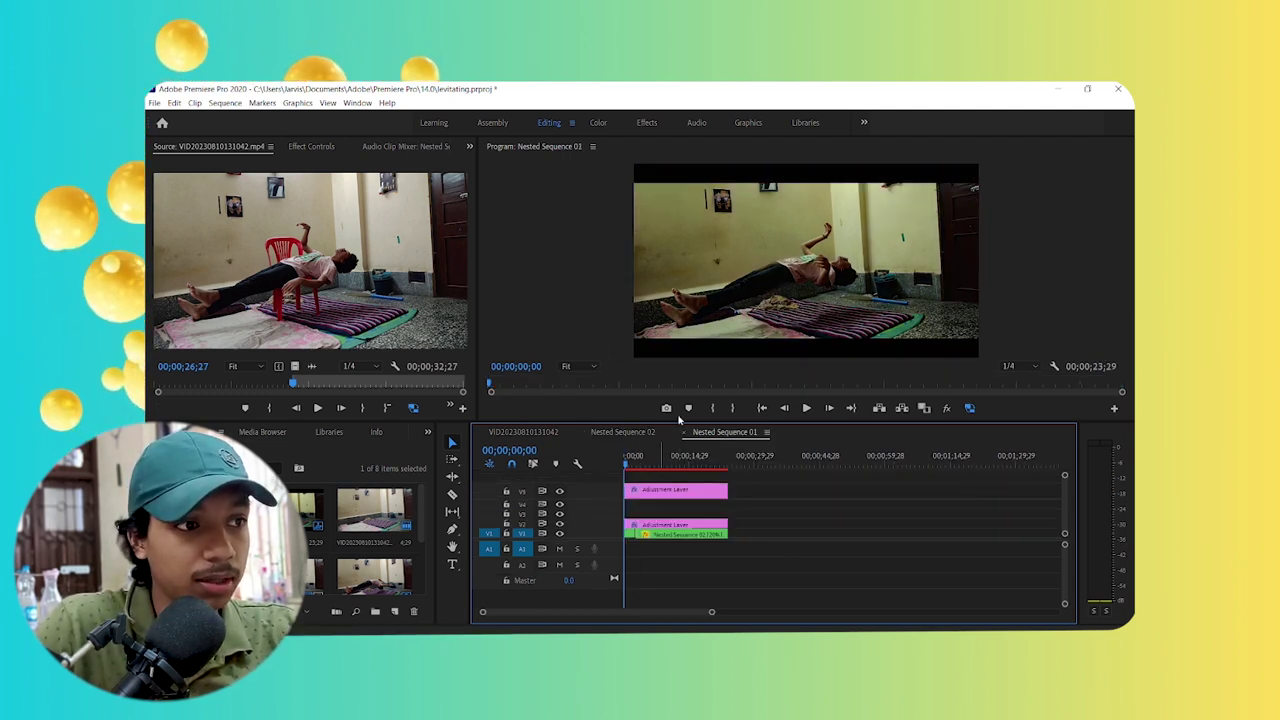
{"action": "left_click", "coordinate": [622, 432]}
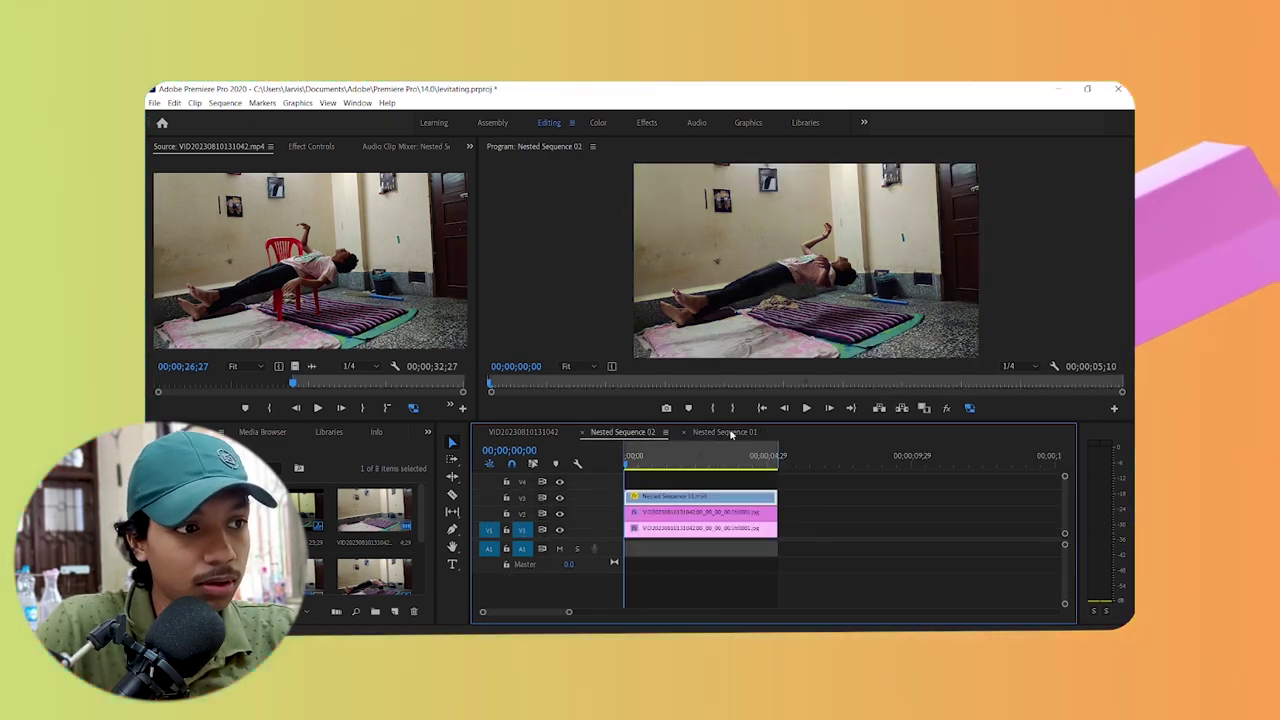
{"action": "left_click", "coordinate": [312, 147]}
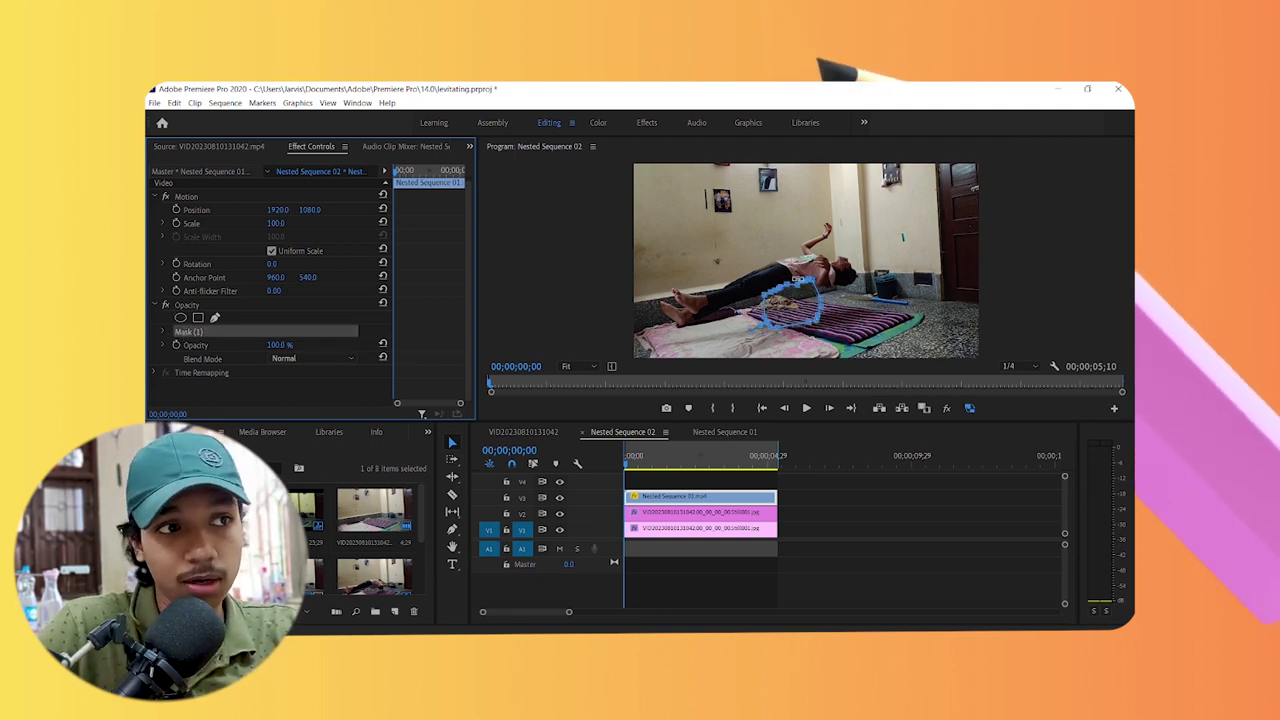
{"action": "mouse_move", "coordinate": [798, 310]}
{"action": "left_mouse_down"}
{"action": "mouse_move", "coordinate": [866, 325]}
{"action": "mouse_move", "coordinate": [800, 310]}
{"action": "left_mouse_up"}
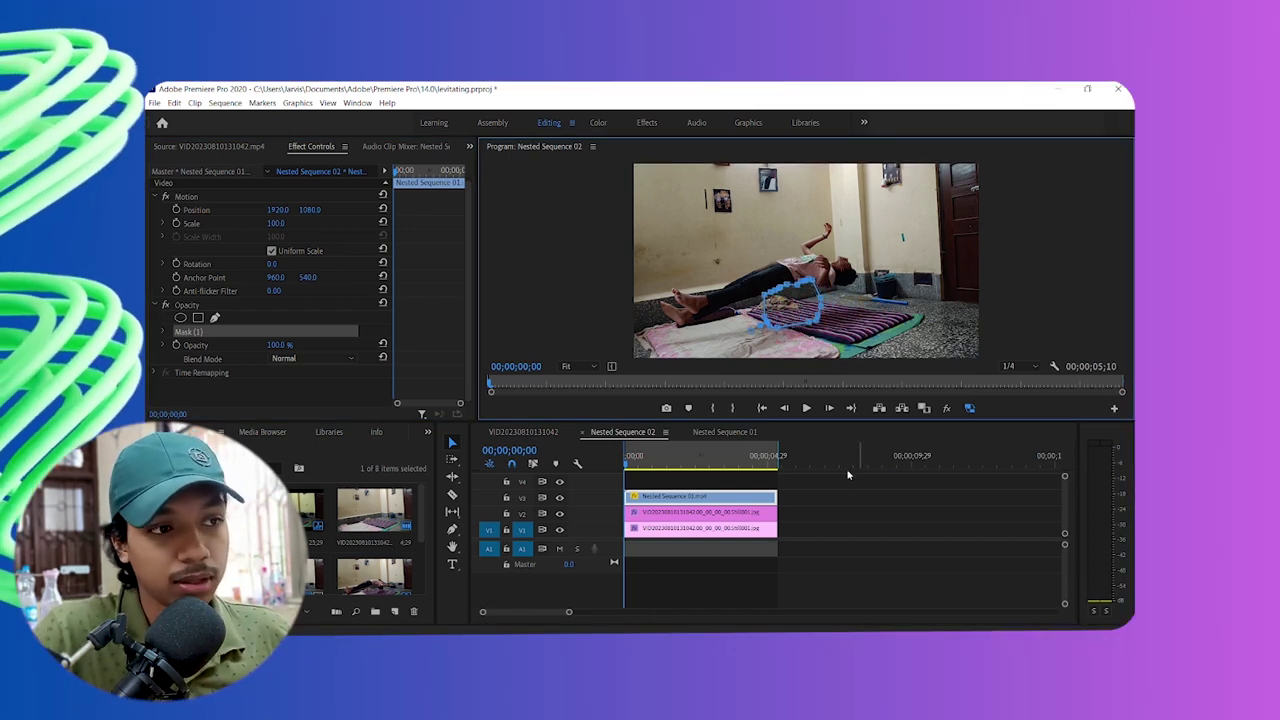
{"action": "left_click", "coordinate": [829, 507]}
Step: Play back the chair-free levitation in Nested Sequence 02, then switch to Nested Sequence 01
{"action": "key", "text": "space"}
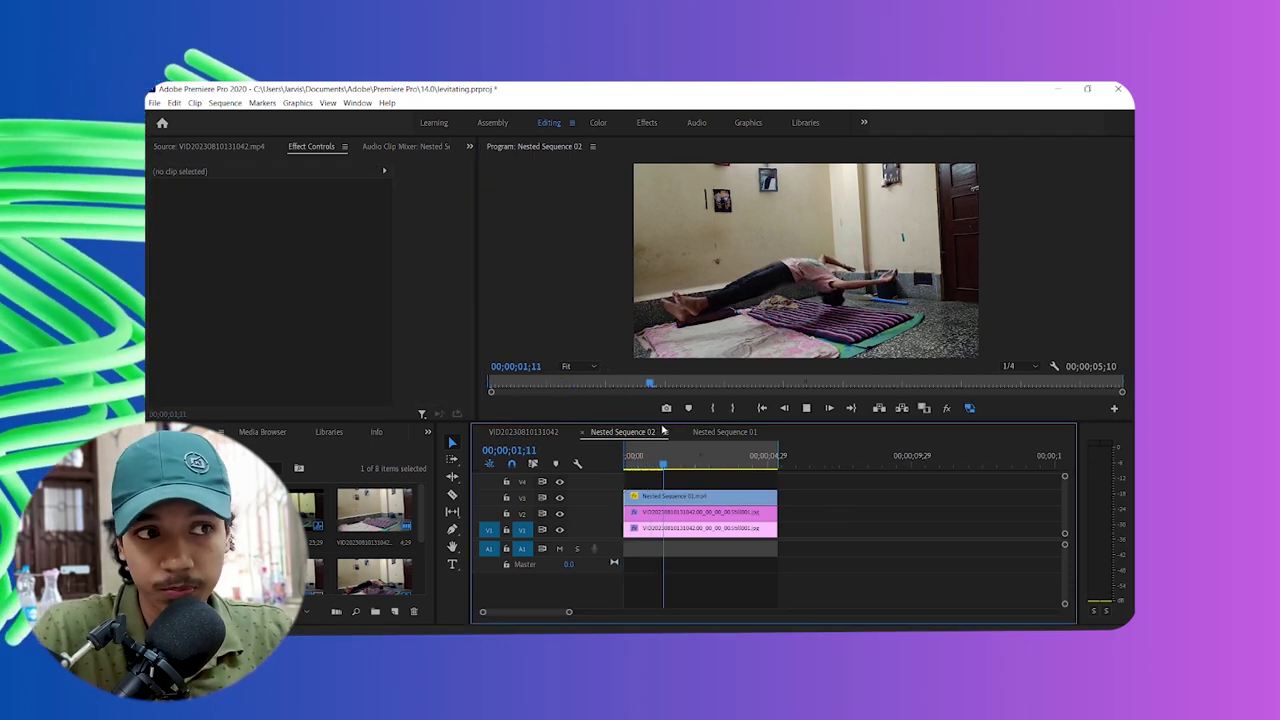
{"action": "key", "text": "space"}
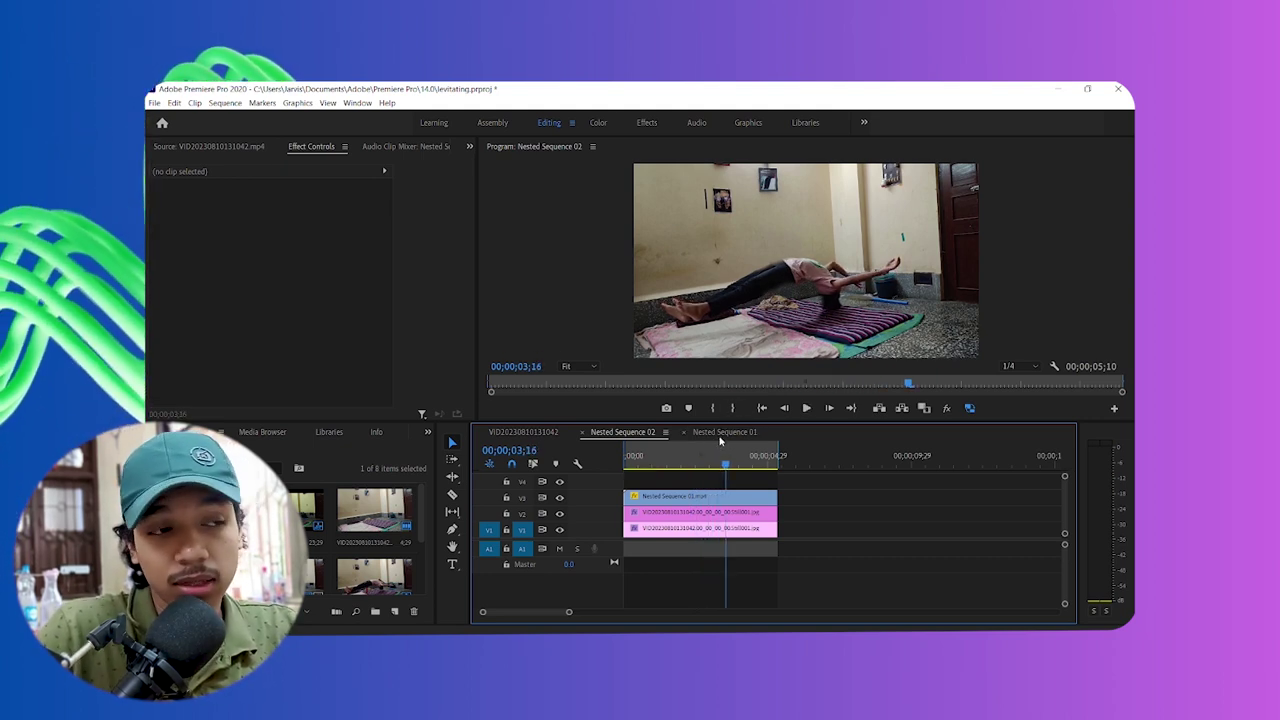
{"action": "left_click", "coordinate": [720, 436]}
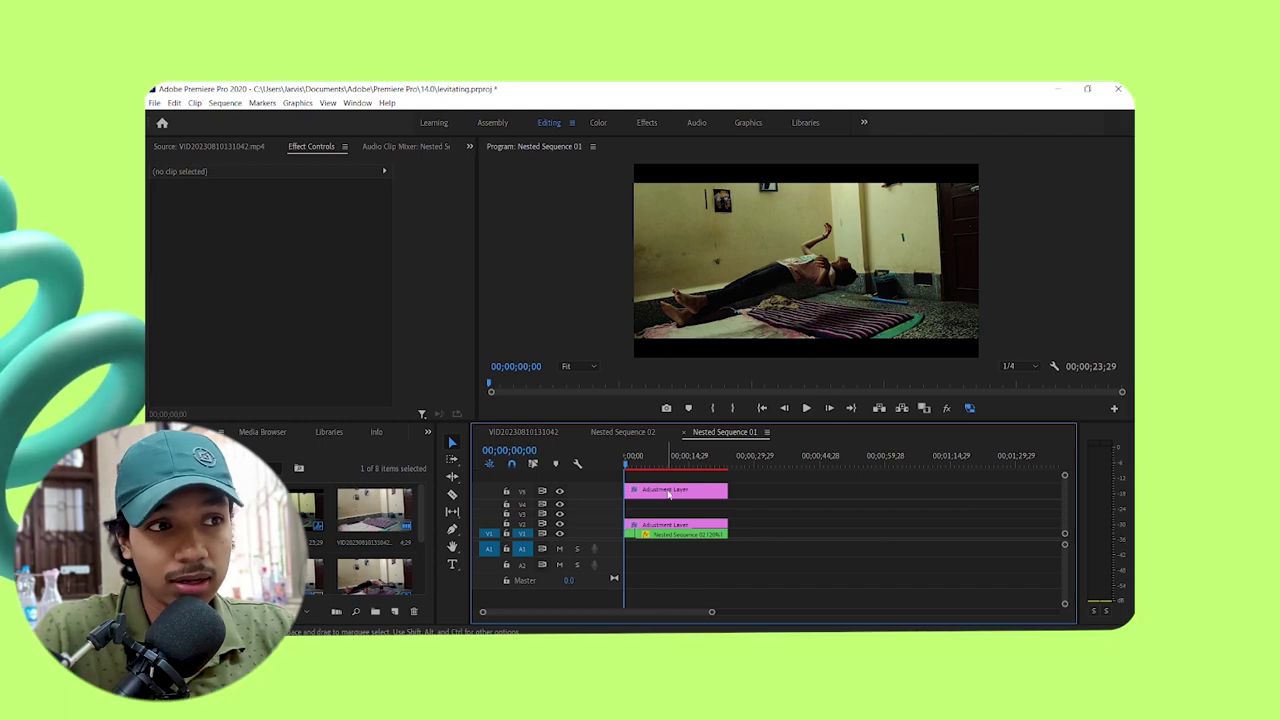
{"action": "left_click", "coordinate": [669, 493]}
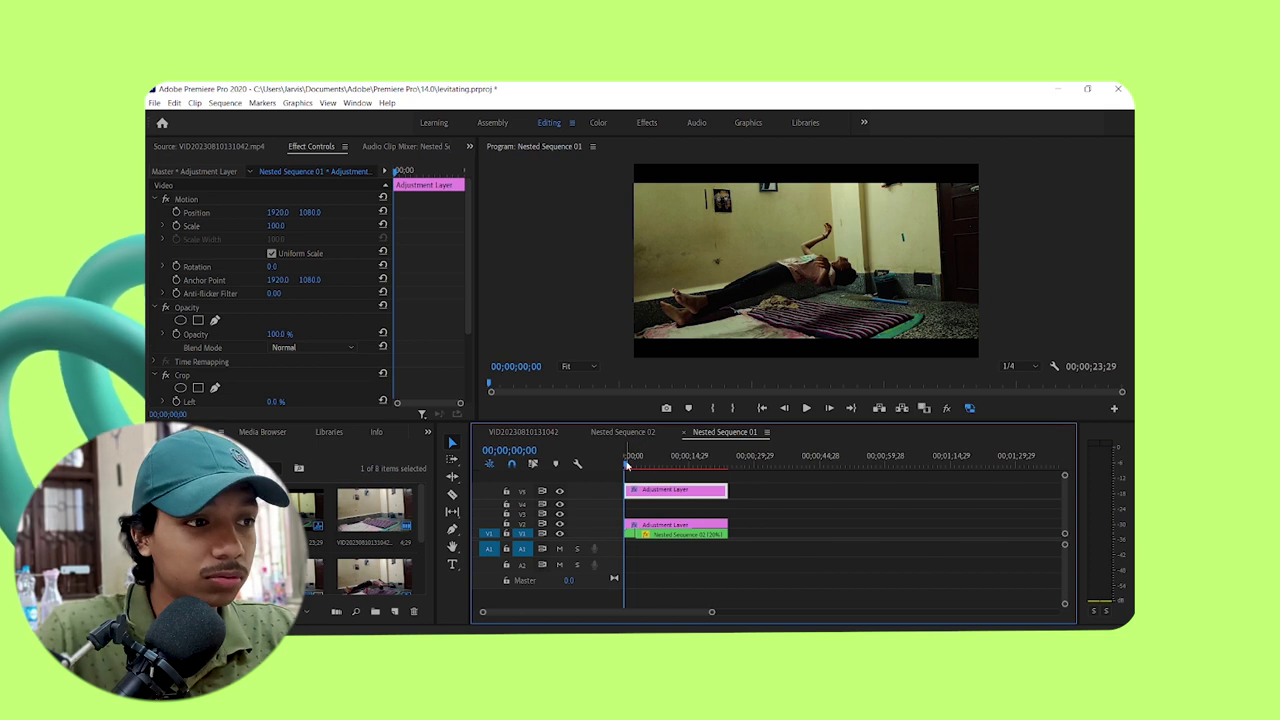
{"action": "left_click", "coordinate": [657, 462]}
{"action": "left_click_drag", "start_coordinate": [655, 489], "coordinate": [655, 505]}
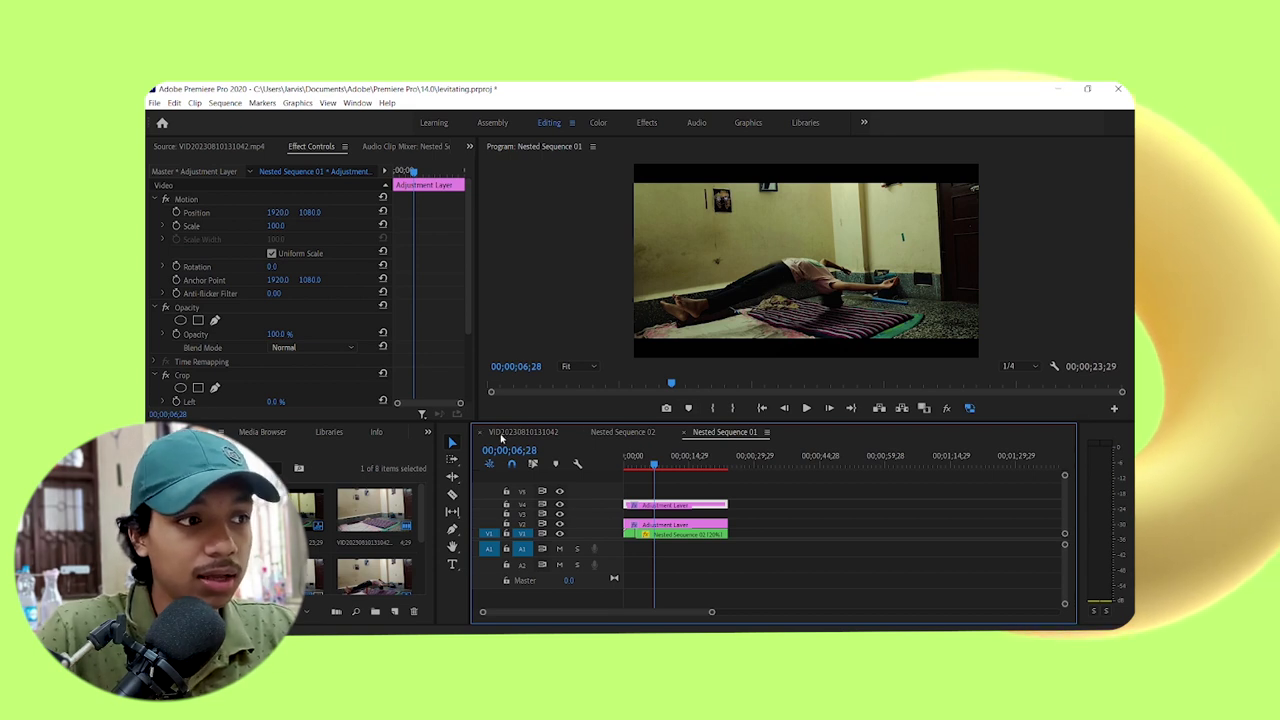
{"action": "left_click", "coordinate": [531, 431]}
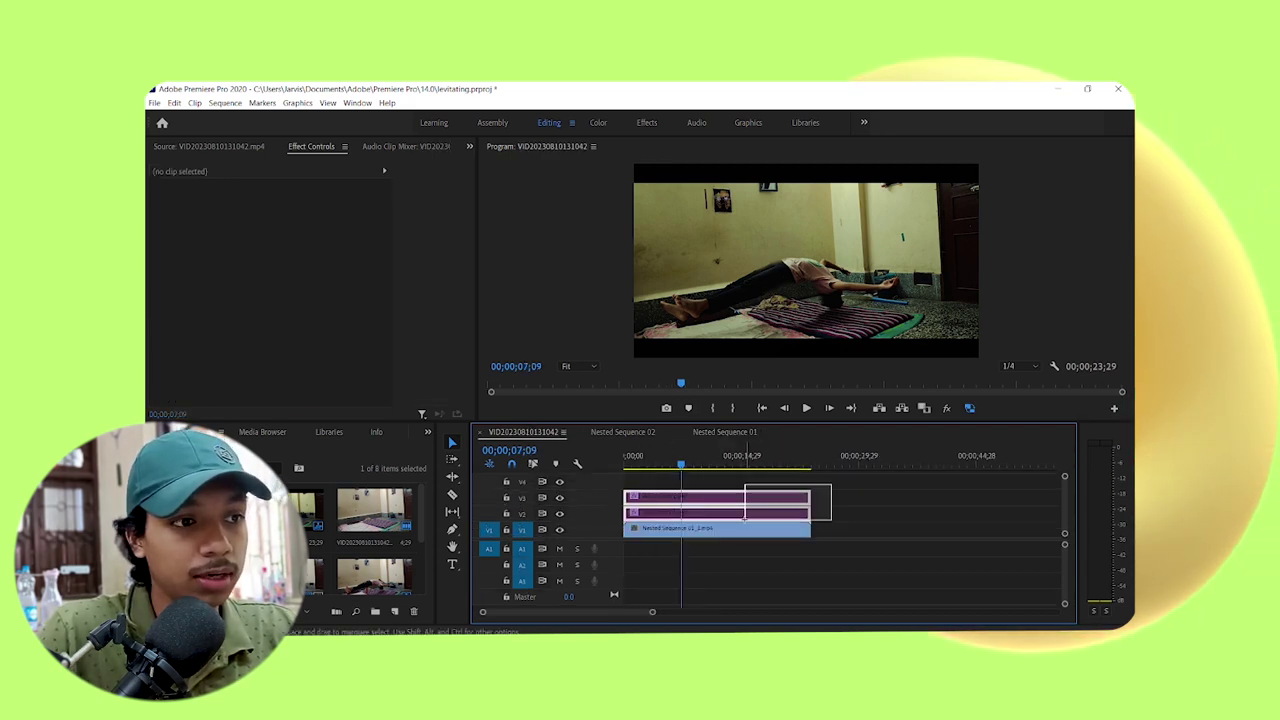
Step: Enable both adjustment layers and play the graded levitation from the sequence start
{"action": "right_click", "coordinate": [750, 511]}
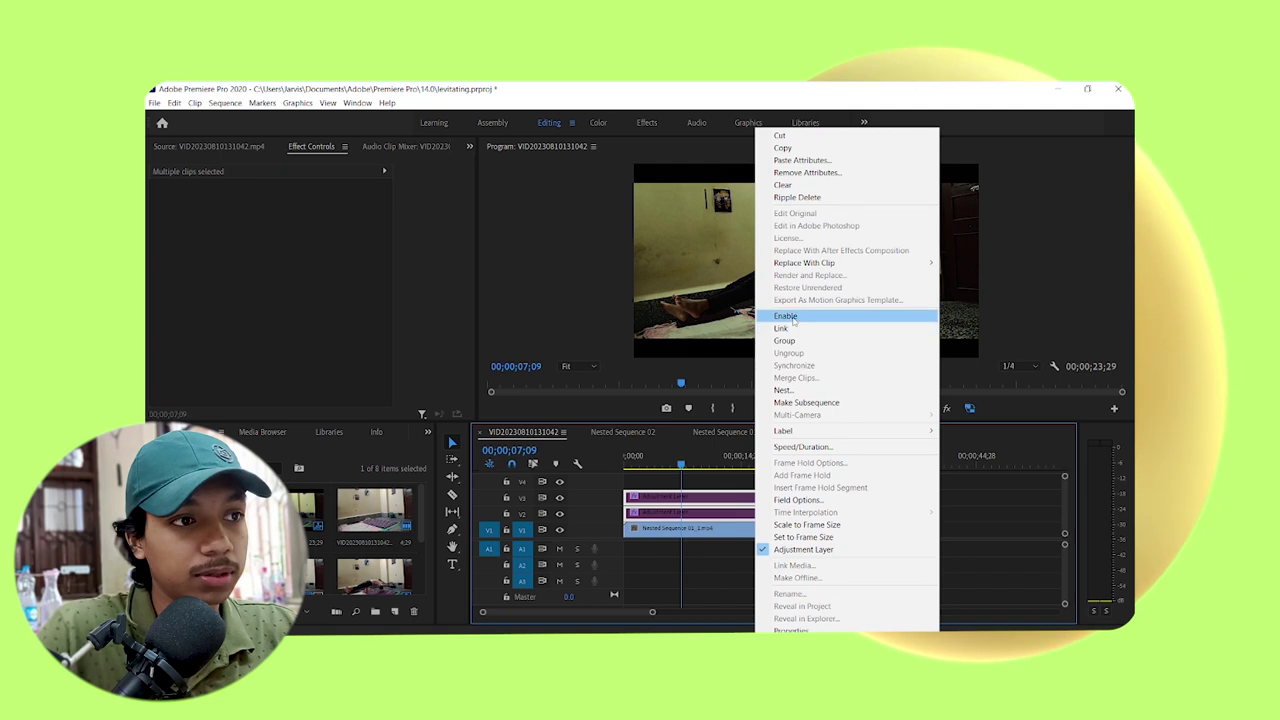
{"action": "left_click", "coordinate": [794, 318]}
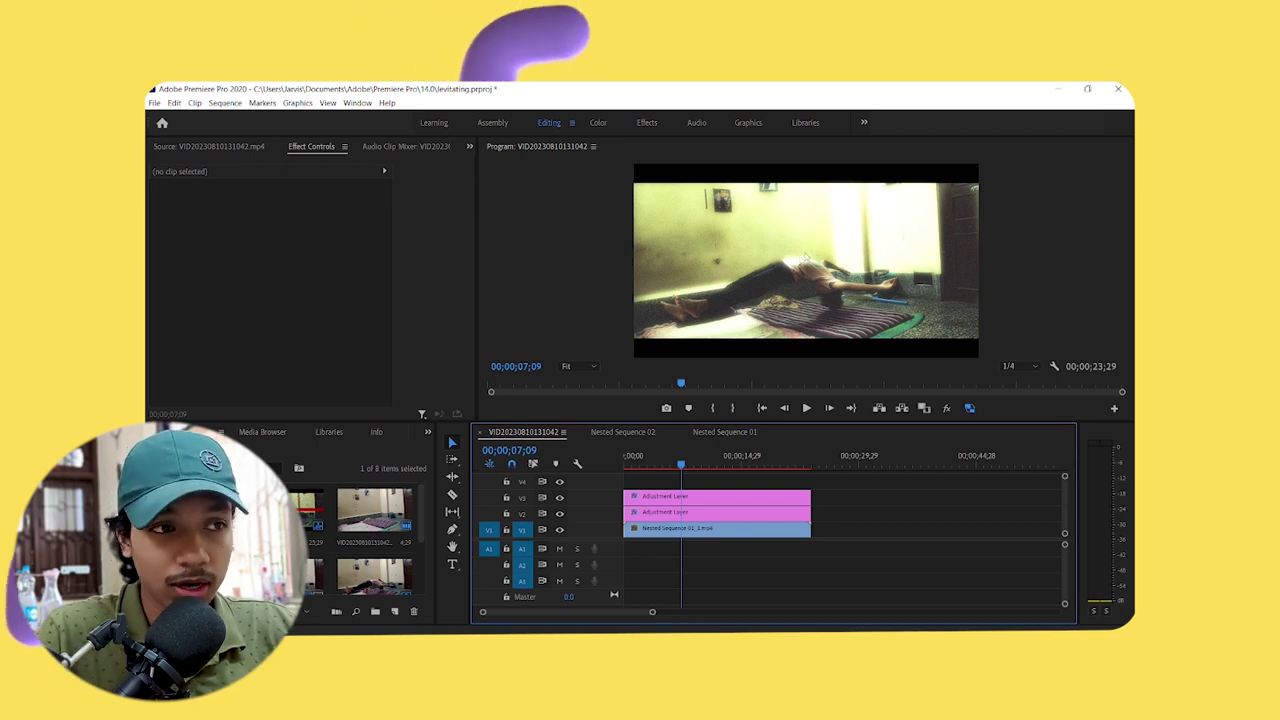
{"action": "left_click_drag", "start_coordinate": [680, 464], "coordinate": [612, 474]}
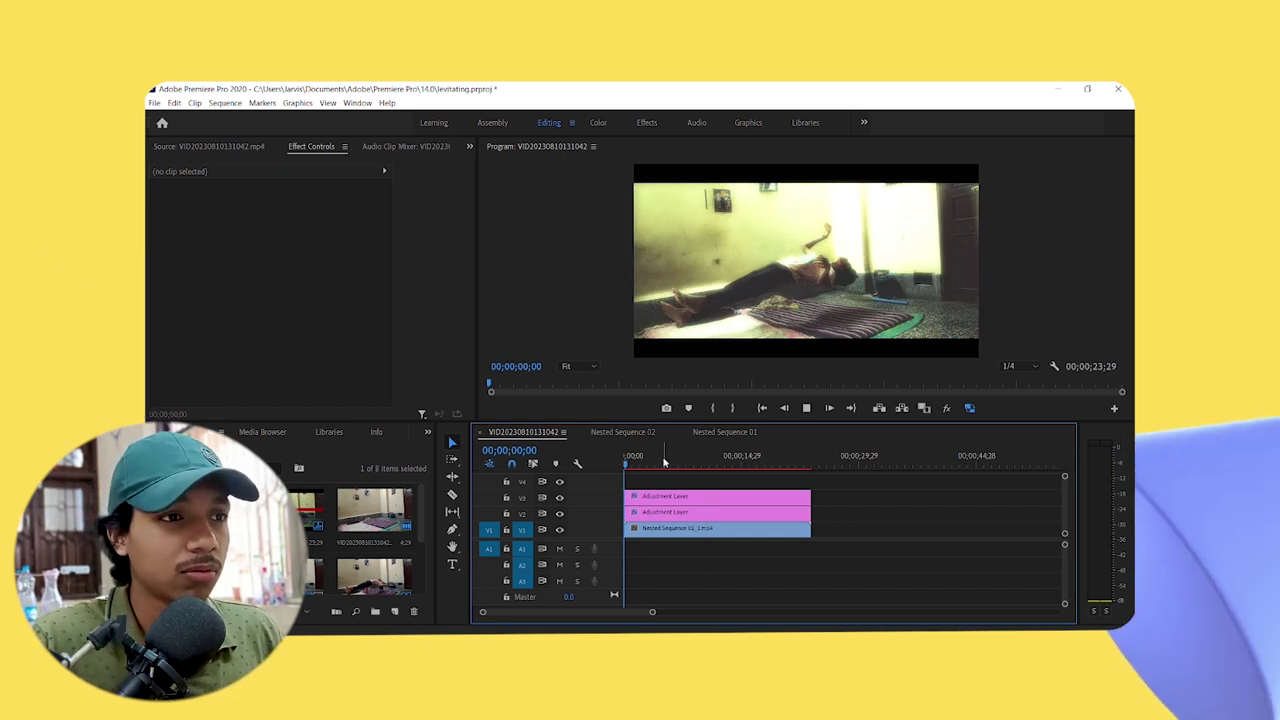
{"action": "key", "text": "space"}
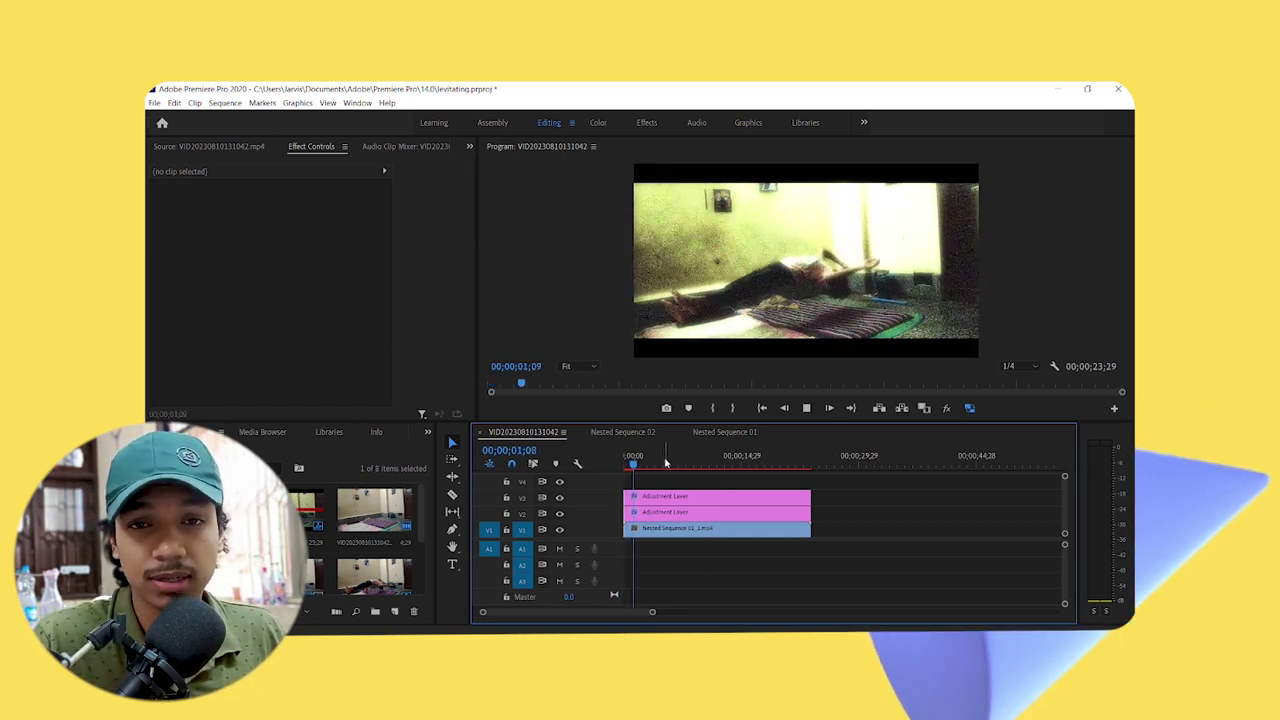